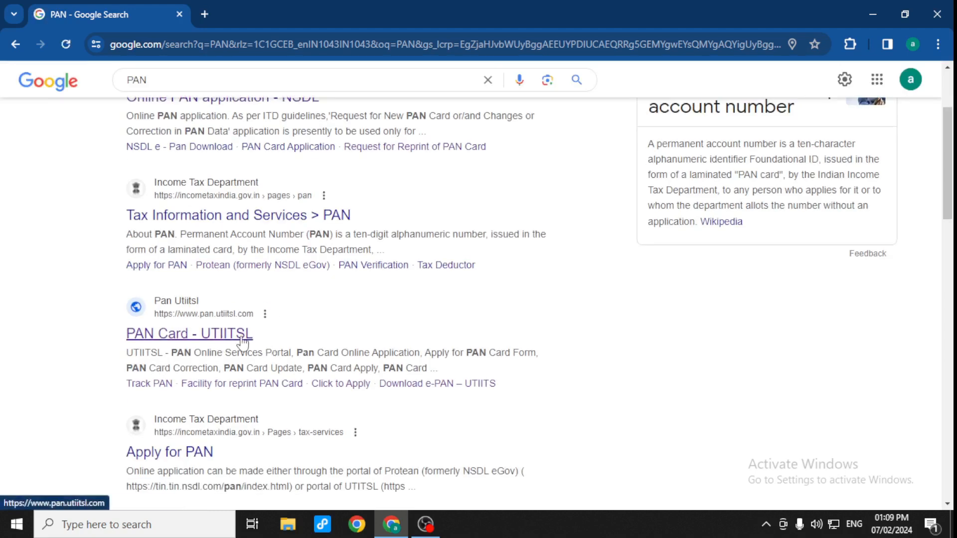
# Open the UTIITSL PAN Card site from the search results and go to its Change/Correction in PAN Card service.
pyautogui.click(175, 335)
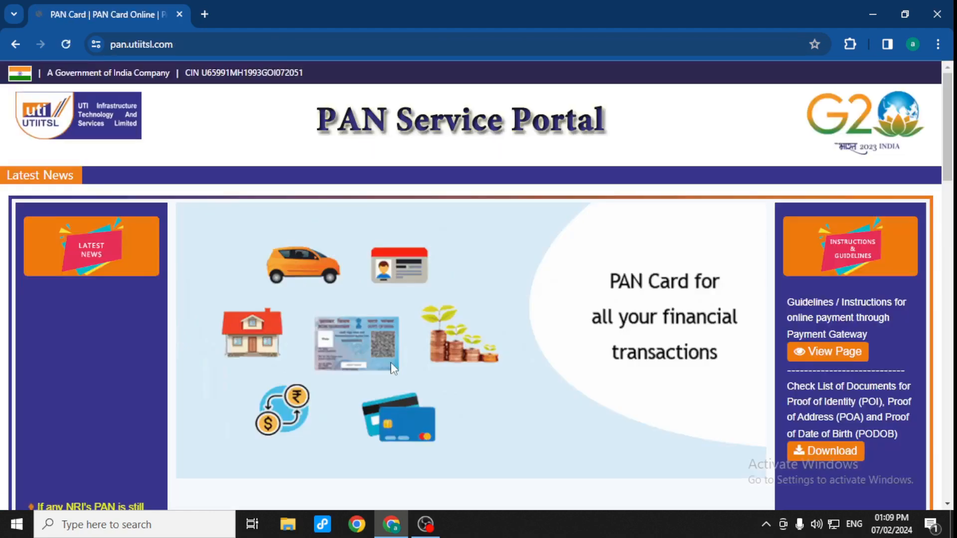
pyautogui.scroll(-5, 391, 364)
pyautogui.scroll(-3, 300, 369)
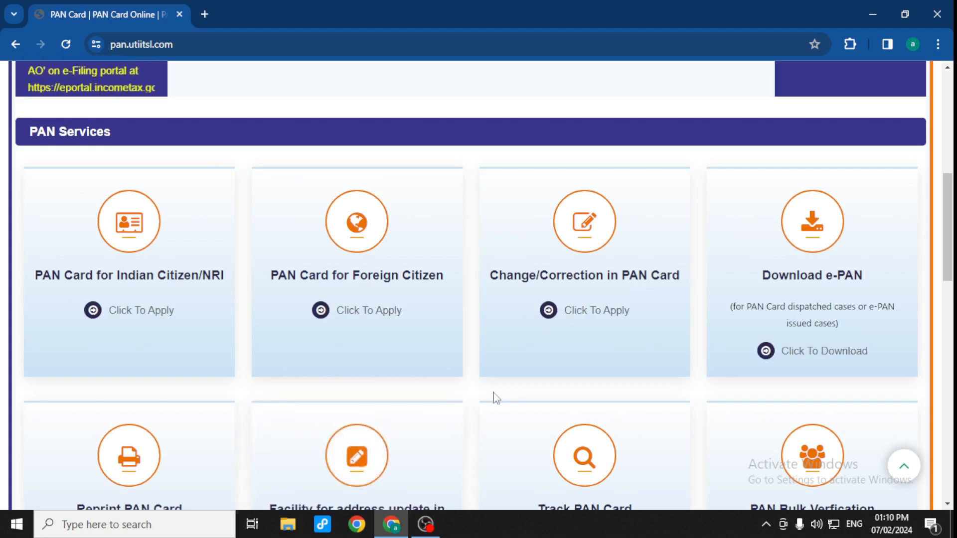
pyautogui.scroll(-1, 471, 380)
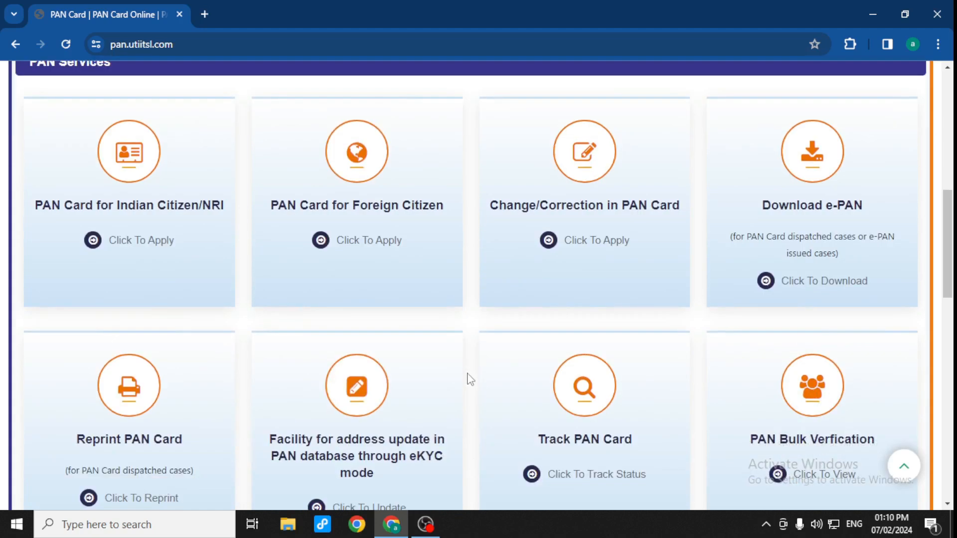
pyautogui.scroll(-1, 470, 380)
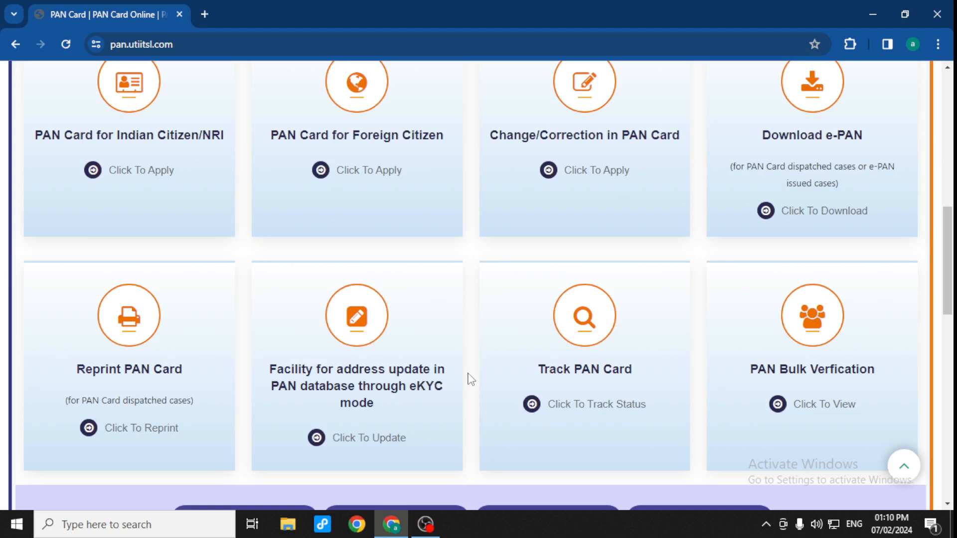
pyautogui.scroll(1, 471, 380)
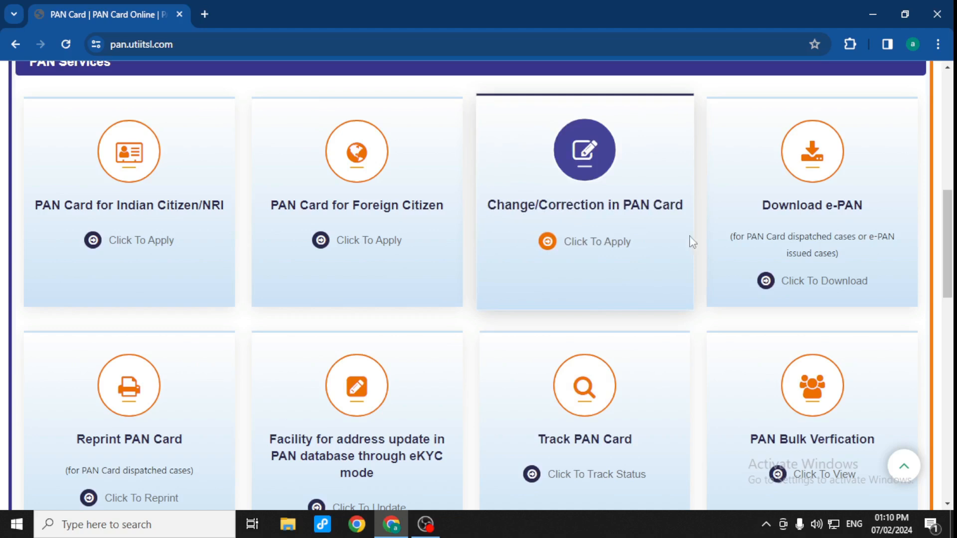
pyautogui.click(591, 246)
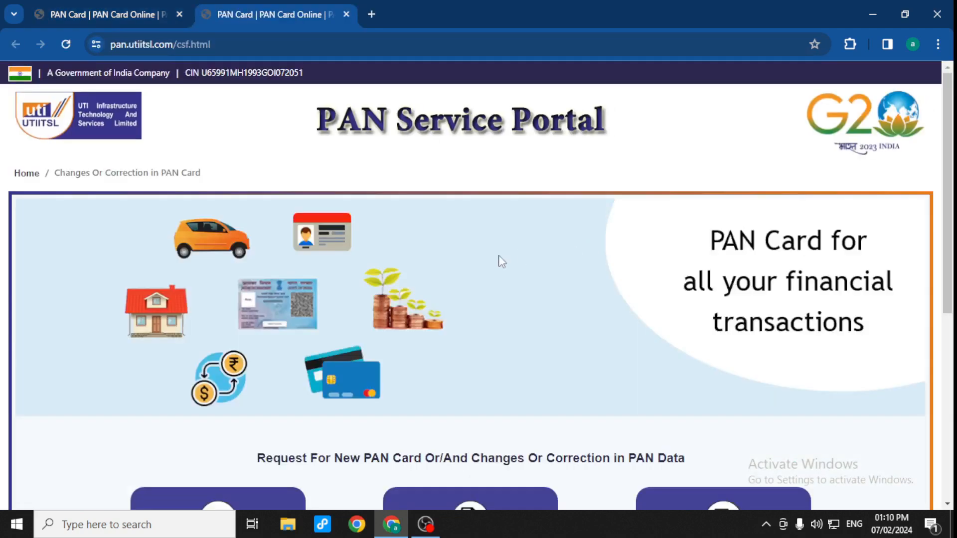
# Open the online application for change/correction in PAN card details.
pyautogui.scroll(-4, 389, 379)
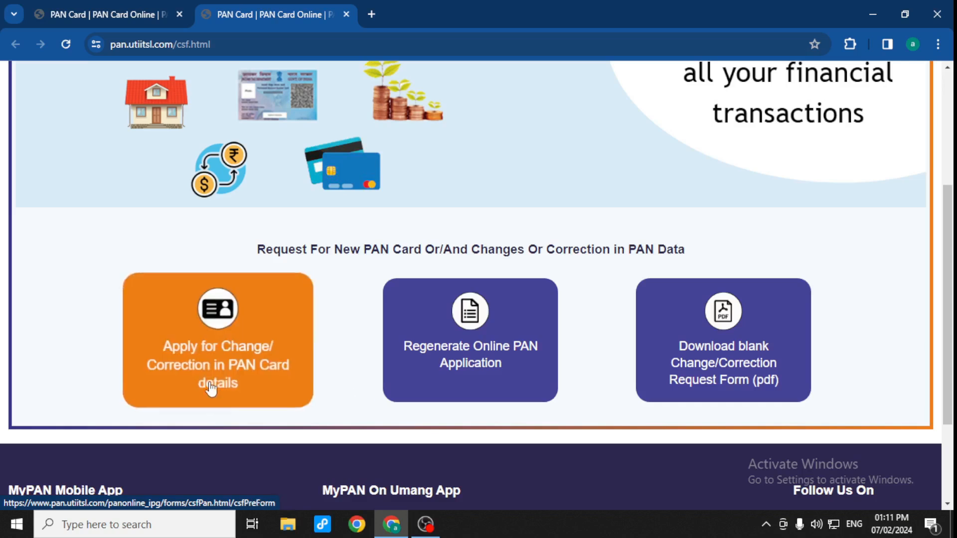
pyautogui.click(255, 368)
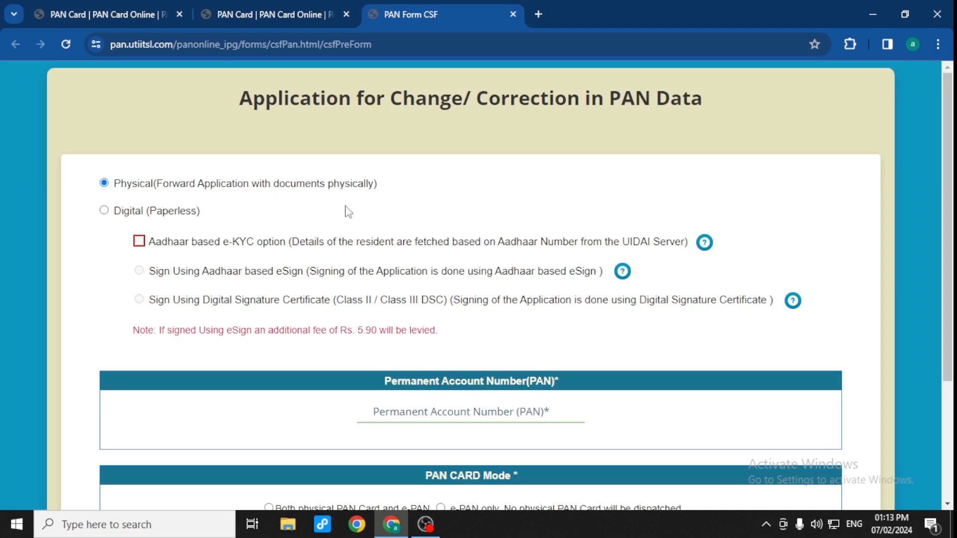
# Enter the applicant's Permanent Account Number for the physical application and confirm it by entering it again.
pyautogui.scroll(-1, 348, 212)
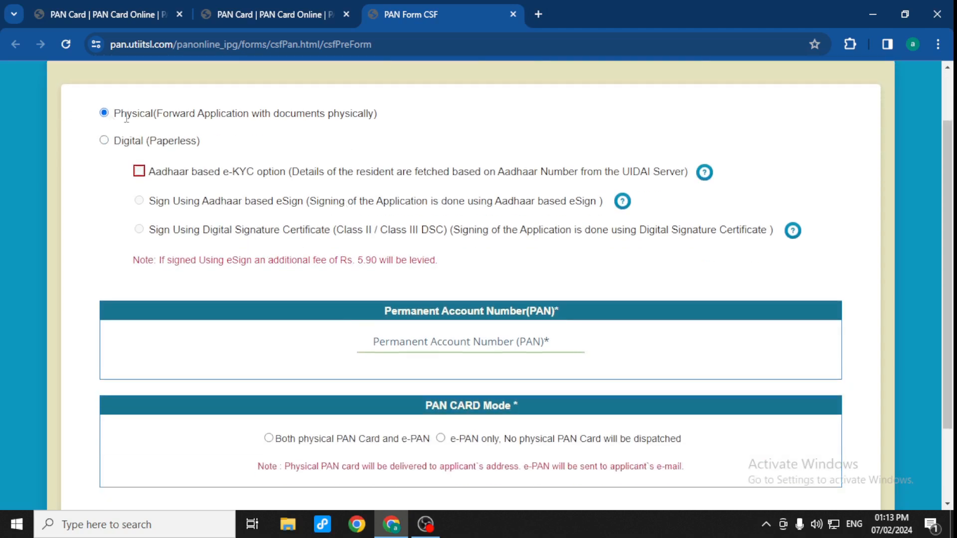
pyautogui.click(445, 345)
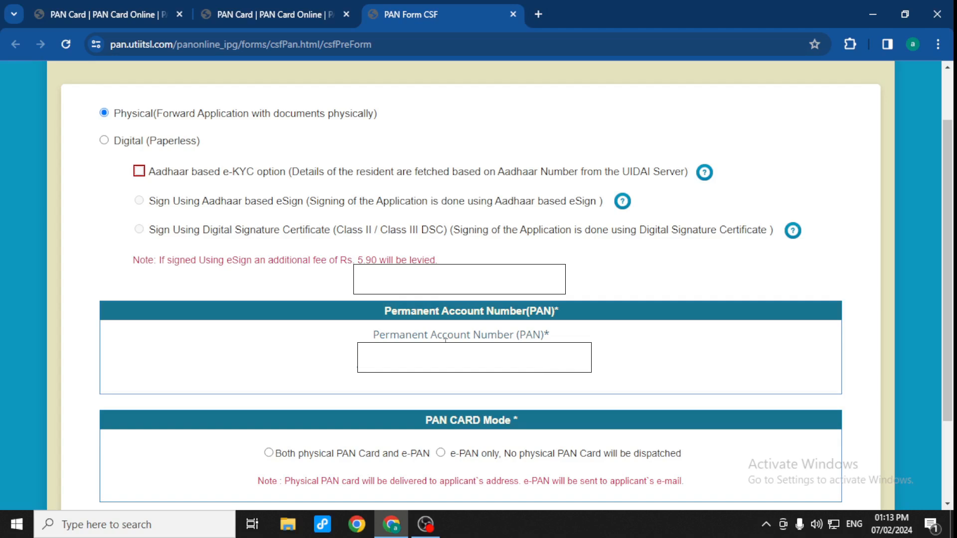
pyautogui.scroll(-1, 449, 345)
pyautogui.click(471, 331)
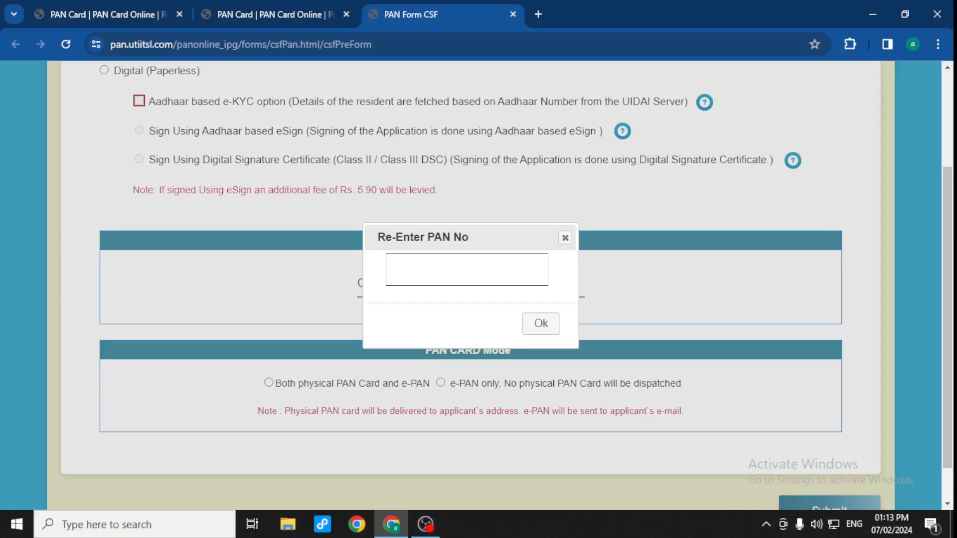
pyautogui.click(541, 324)
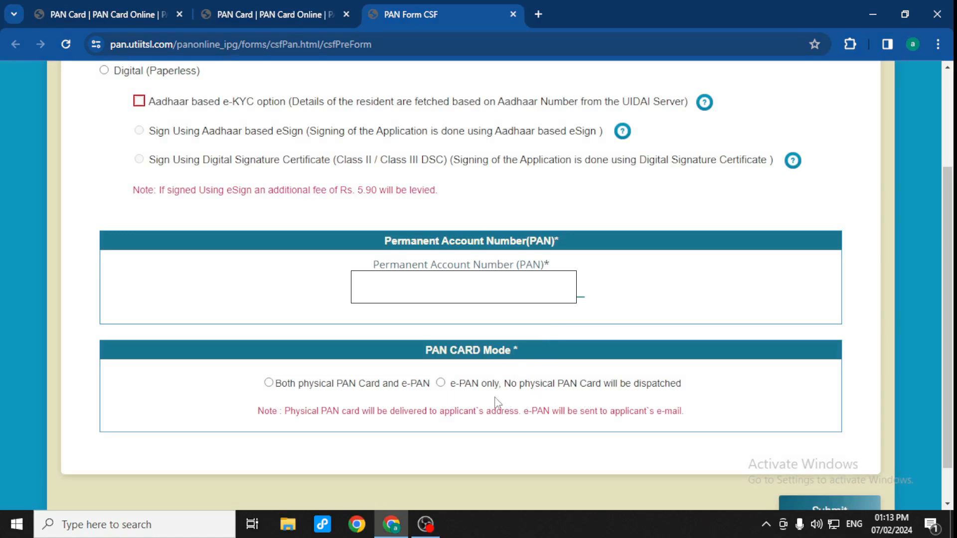
# Choose both physical PAN Card and e-PAN as the card mode, submit the form and dismiss the reference number notice.
pyautogui.scroll(-1, 307, 356)
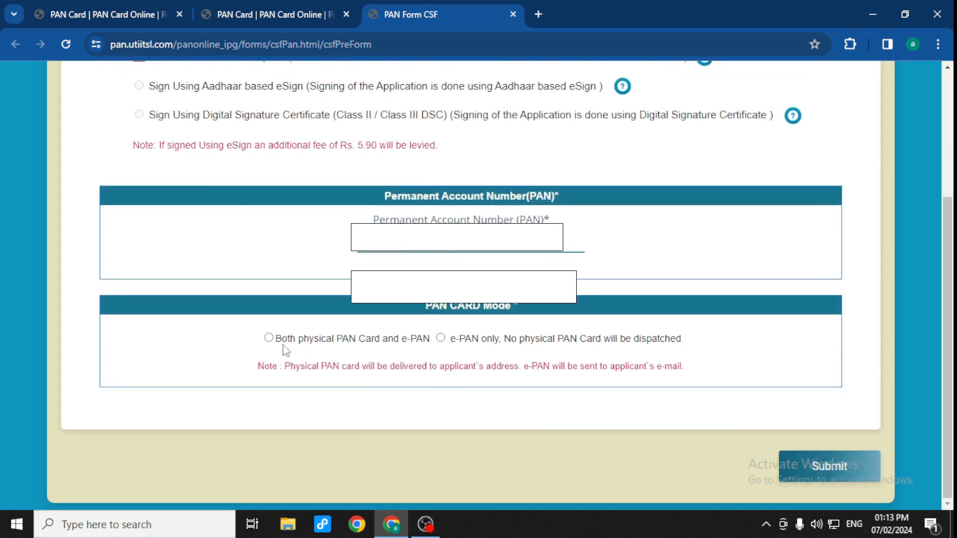
pyautogui.click(269, 338)
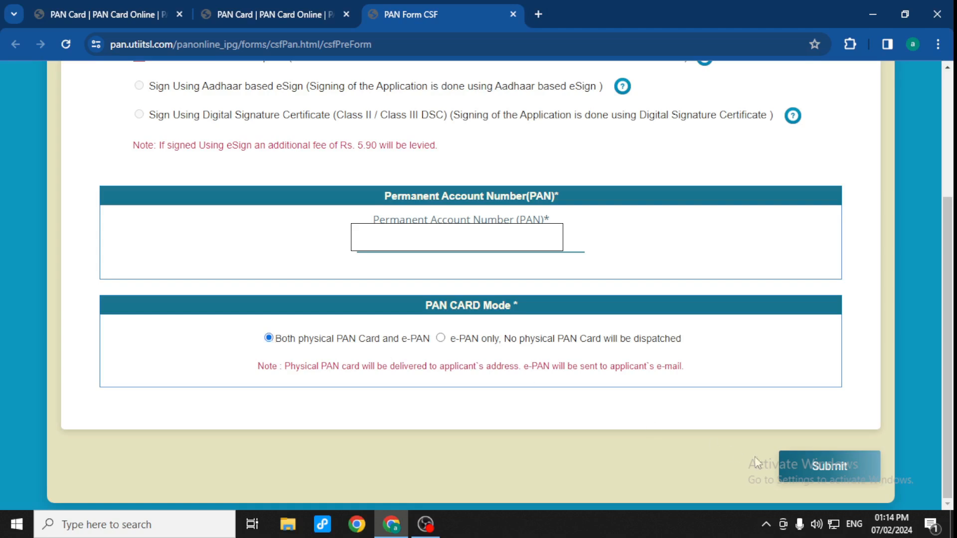
pyautogui.click(798, 466)
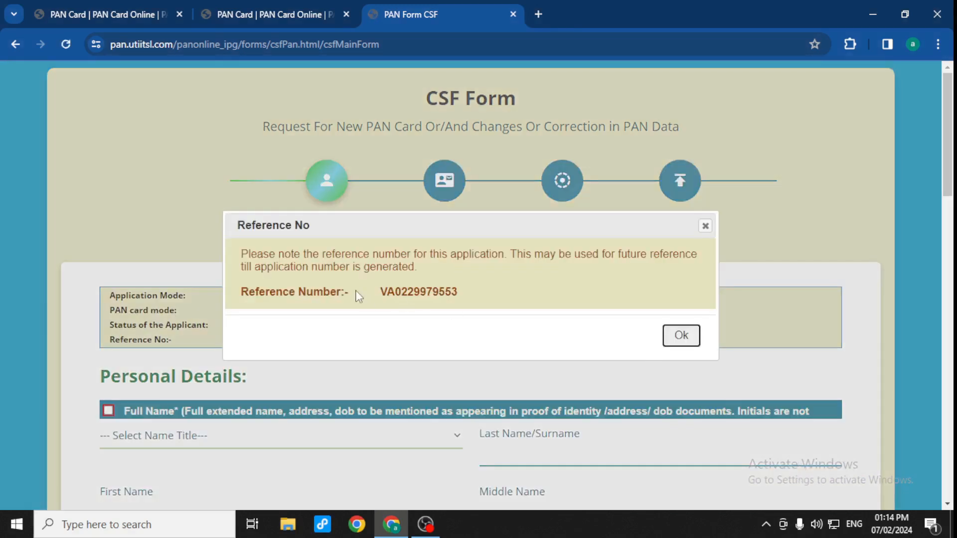
pyautogui.scroll(-1, 523, 269)
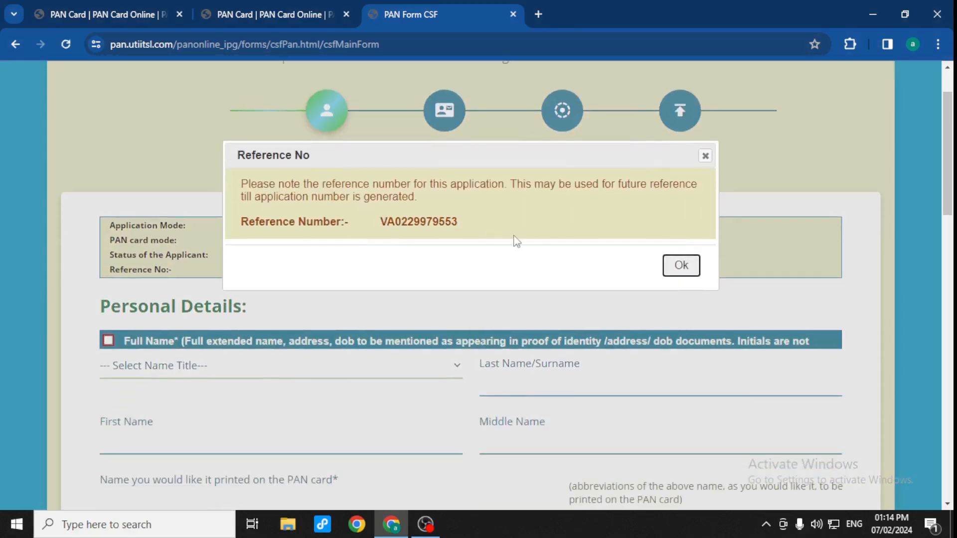
pyautogui.click(681, 266)
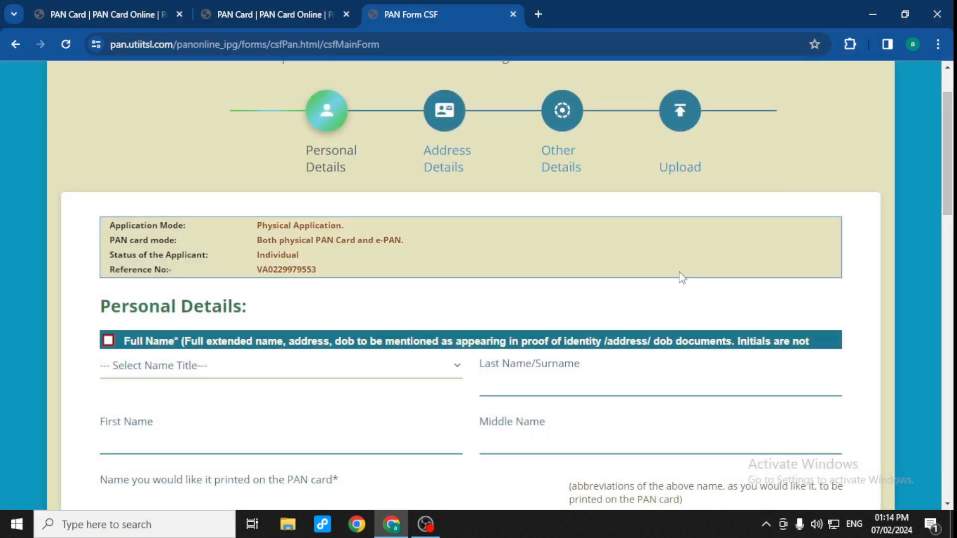
pyautogui.scroll(-1, 387, 316)
pyautogui.scroll(-1, 388, 317)
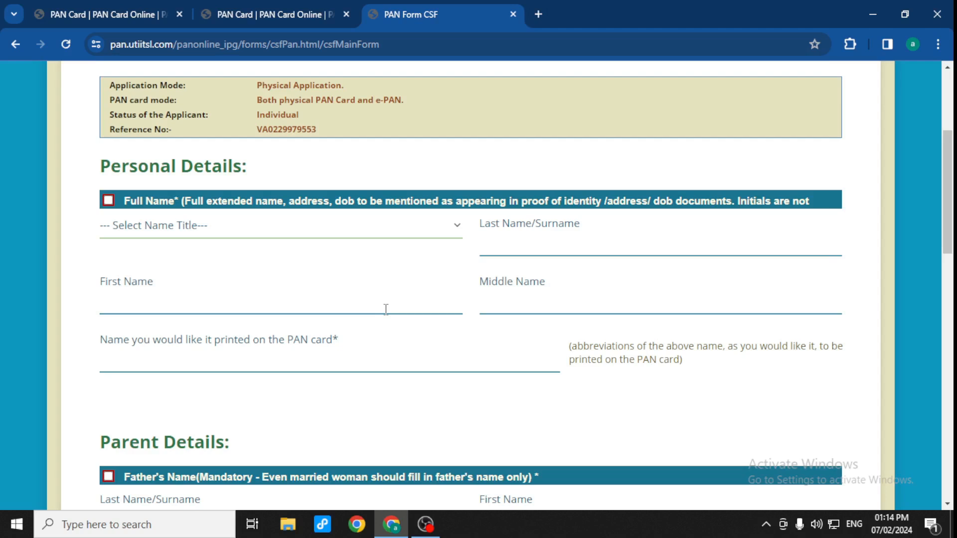
pyautogui.scroll(-2, 496, 327)
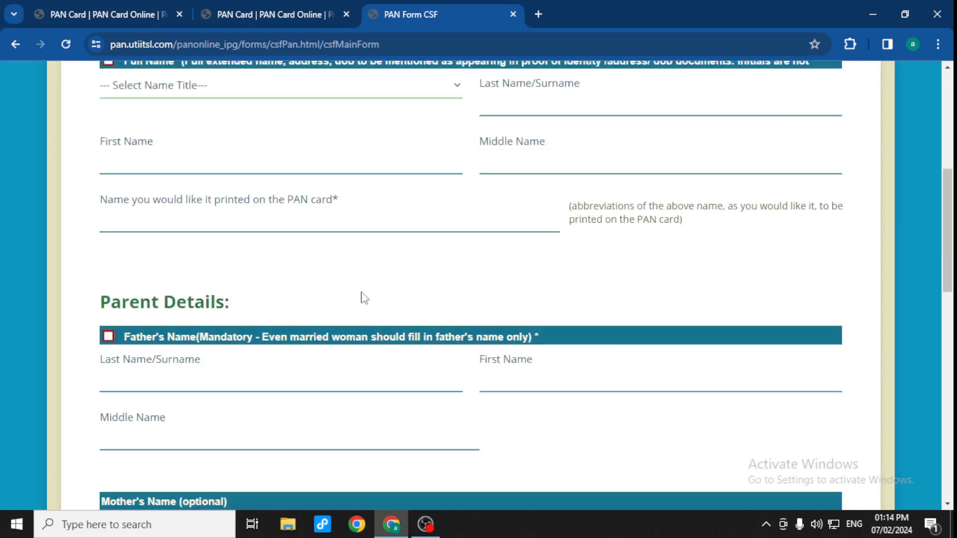
pyautogui.scroll(1, 95, 144)
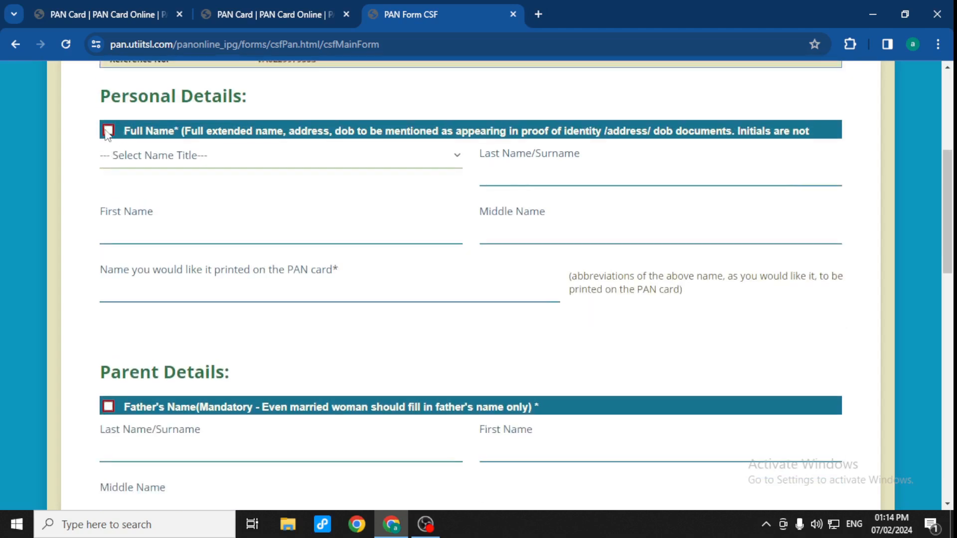
pyautogui.click(108, 130)
pyautogui.scroll(-8, 480, 271)
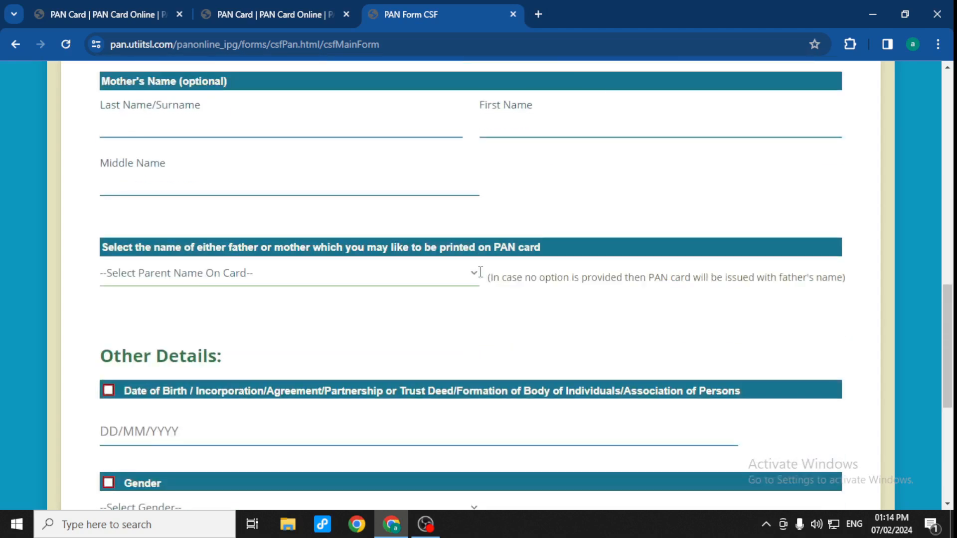
pyautogui.scroll(6, 481, 275)
pyautogui.scroll(4, 481, 276)
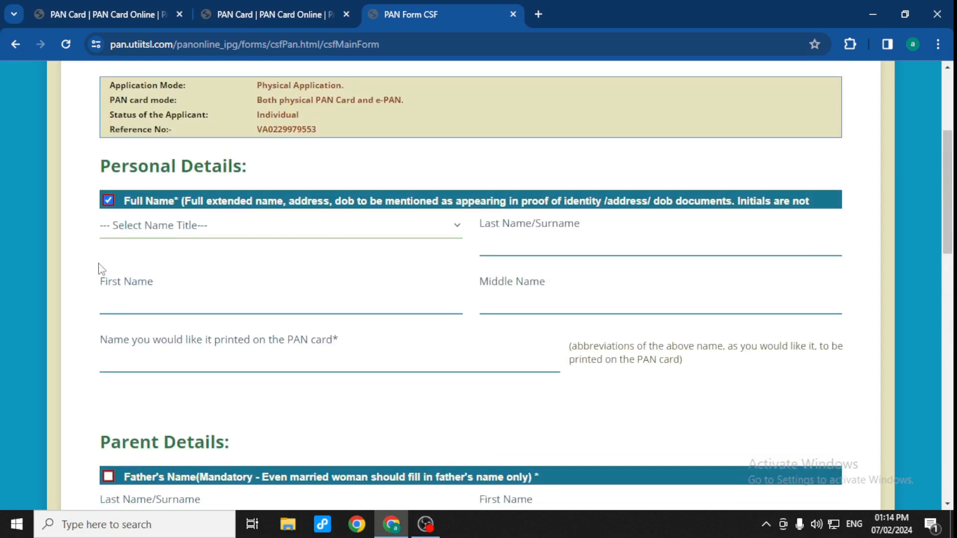
pyautogui.click(108, 200)
# Examine which personal, parent, date of birth and gender fields of the CSF form can be marked for correction.
pyautogui.scroll(-2, 517, 363)
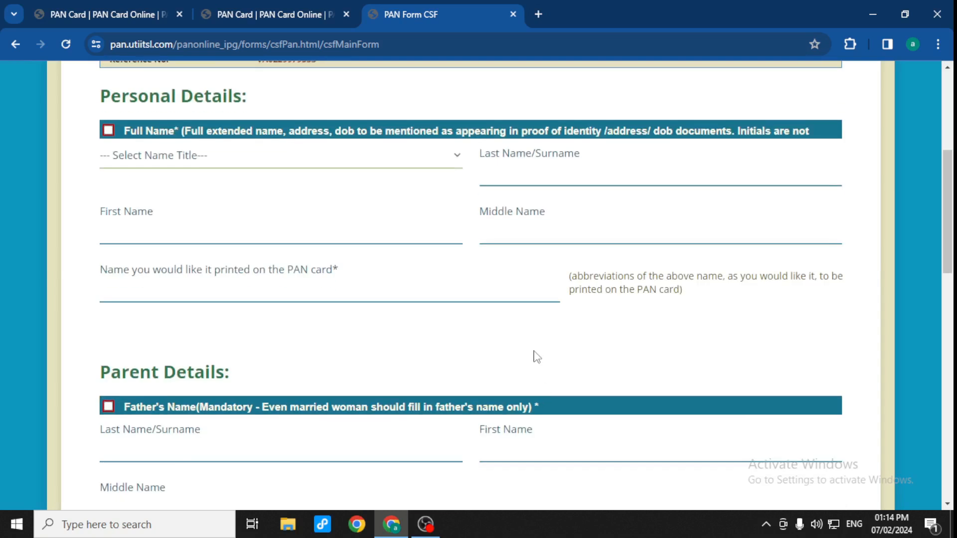
pyautogui.scroll(-2, 536, 356)
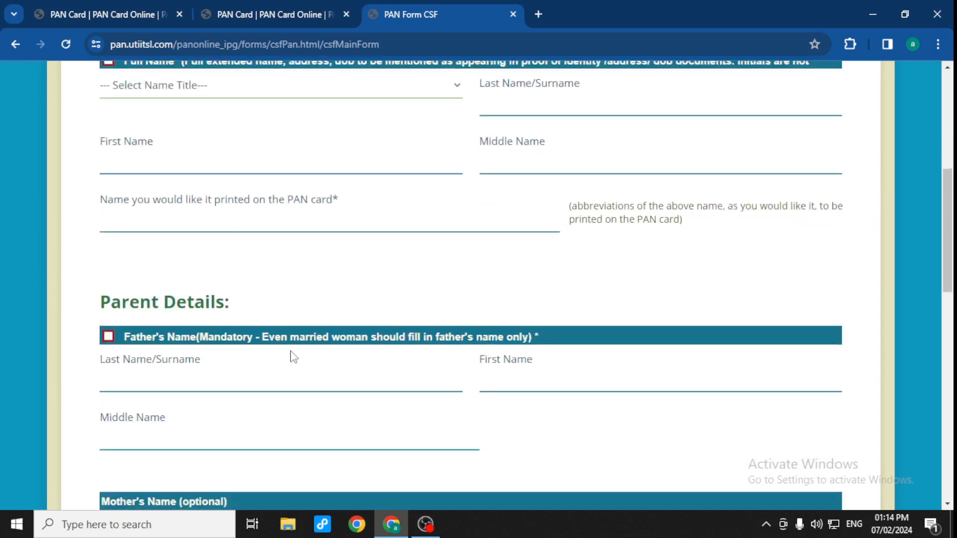
pyautogui.scroll(-3, 292, 356)
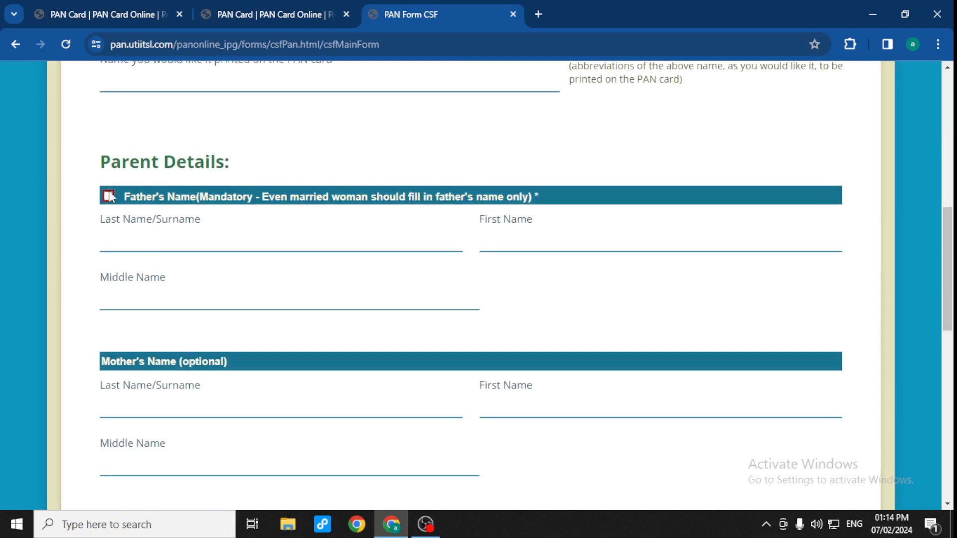
pyautogui.scroll(-4, 216, 380)
pyautogui.scroll(-2, 165, 399)
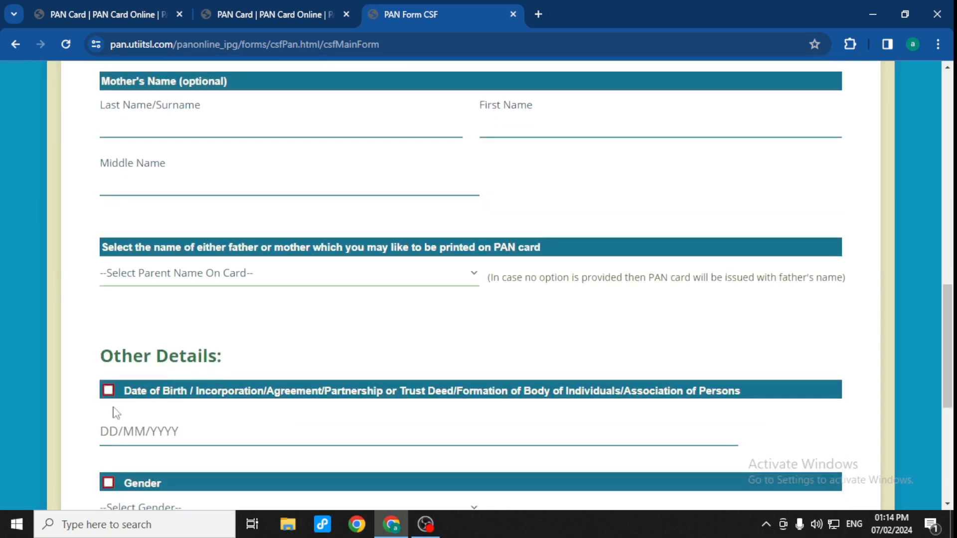
pyautogui.scroll(-3, 351, 417)
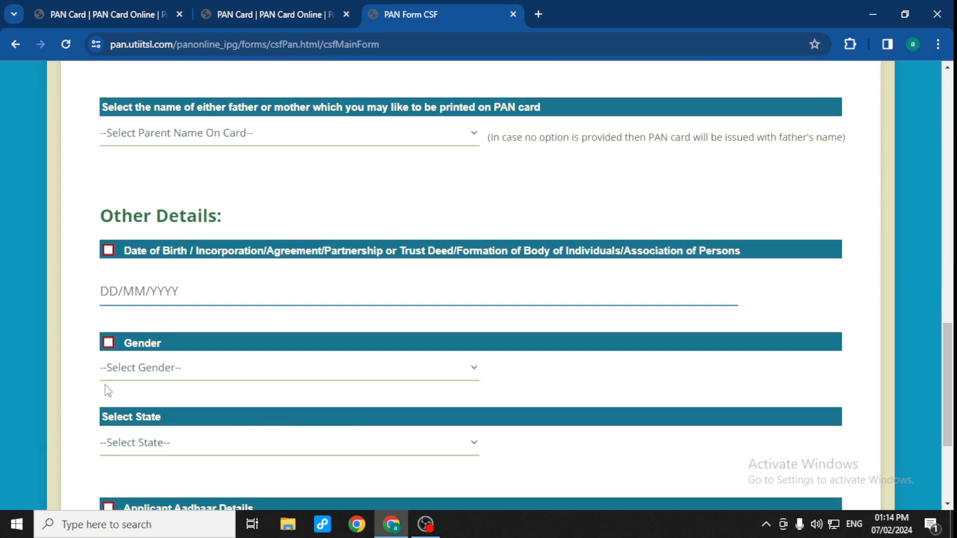
pyautogui.scroll(-3, 128, 369)
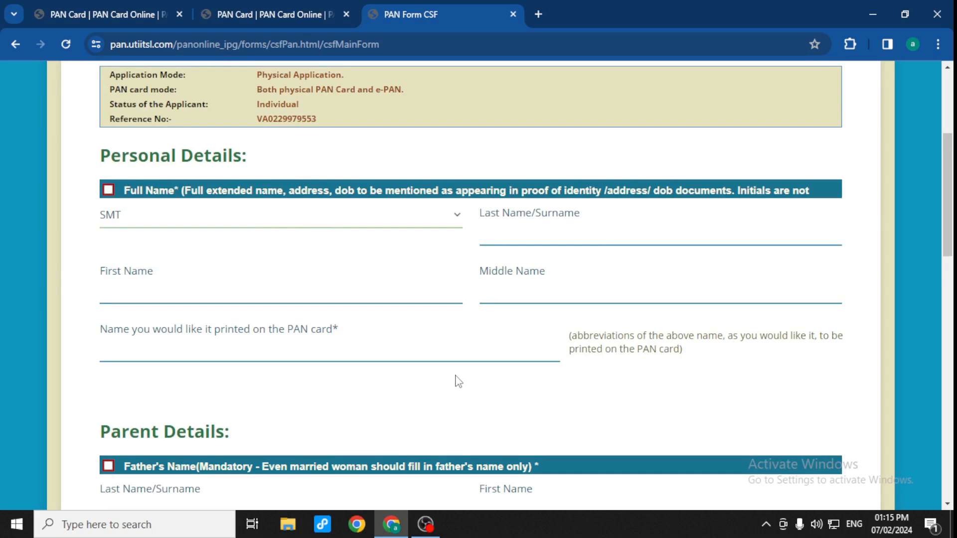
# Review the whole Personal Details page, from the applicant's name title through the Aadhaar details.
pyautogui.scroll(4, 458, 381)
pyautogui.scroll(-2, 457, 386)
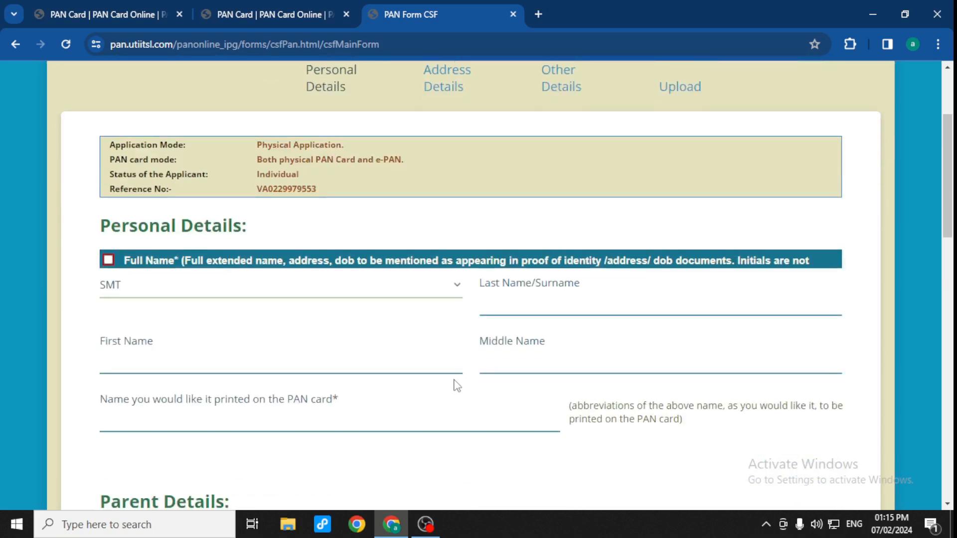
pyautogui.scroll(-4, 455, 387)
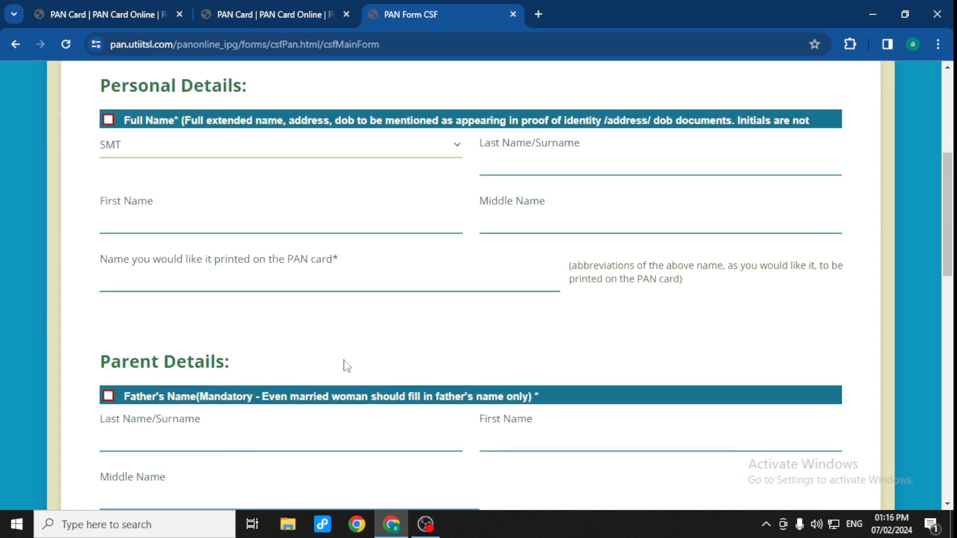
pyautogui.scroll(-4, 399, 366)
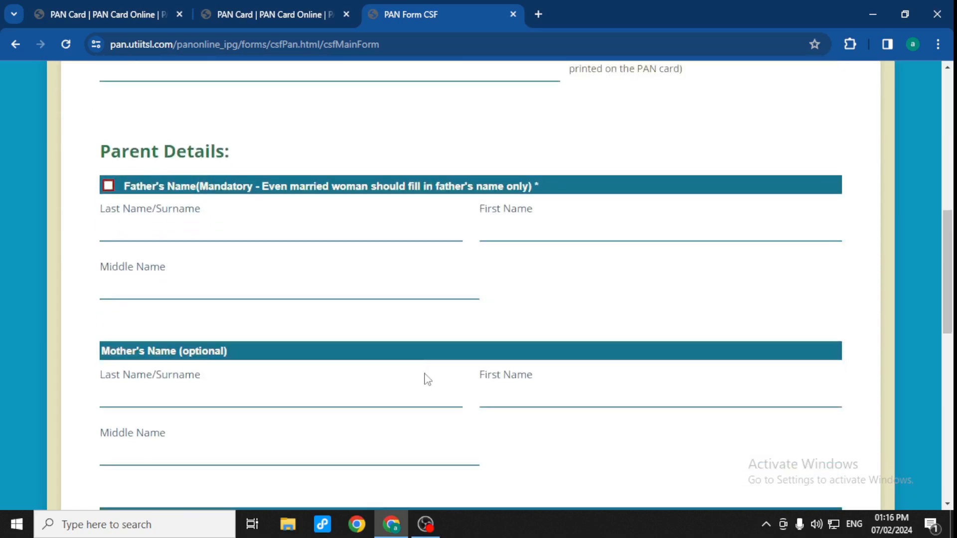
pyautogui.scroll(-4, 425, 375)
pyautogui.scroll(-5, 428, 380)
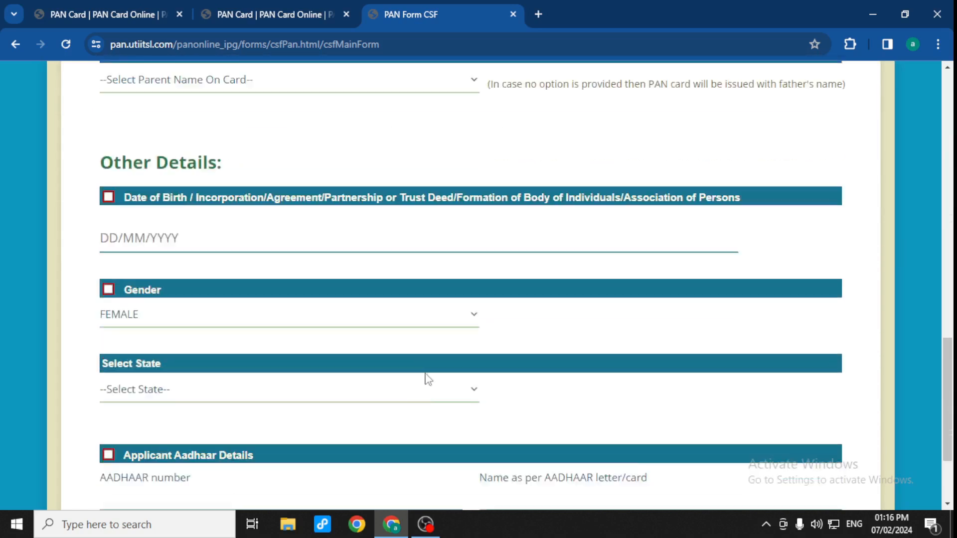
pyautogui.scroll(-2, 427, 380)
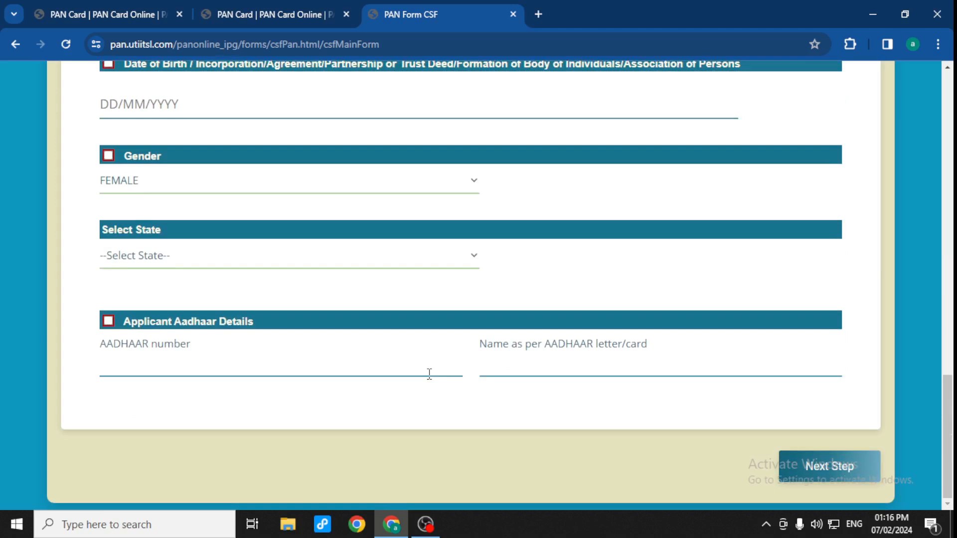
pyautogui.scroll(5, 429, 374)
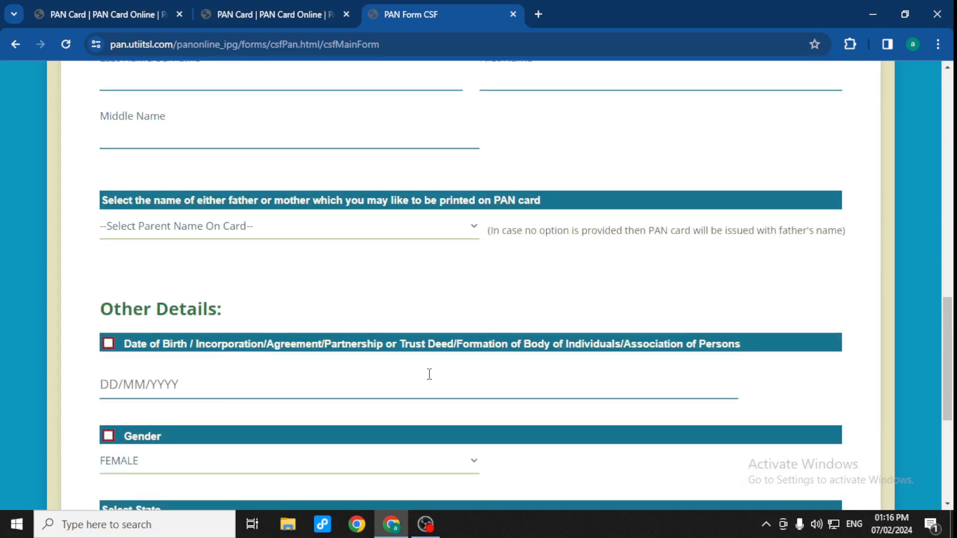
pyautogui.scroll(10, 429, 374)
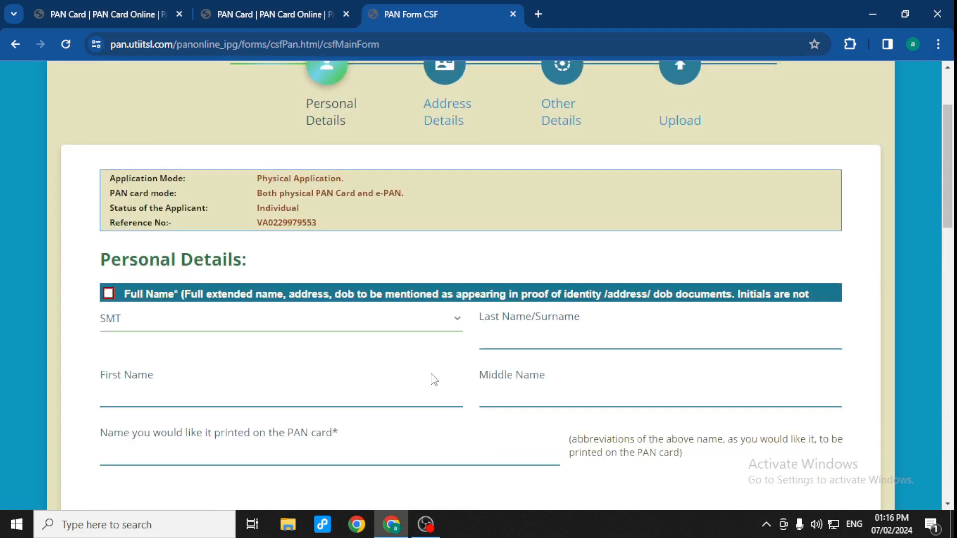
pyautogui.scroll(2, 434, 379)
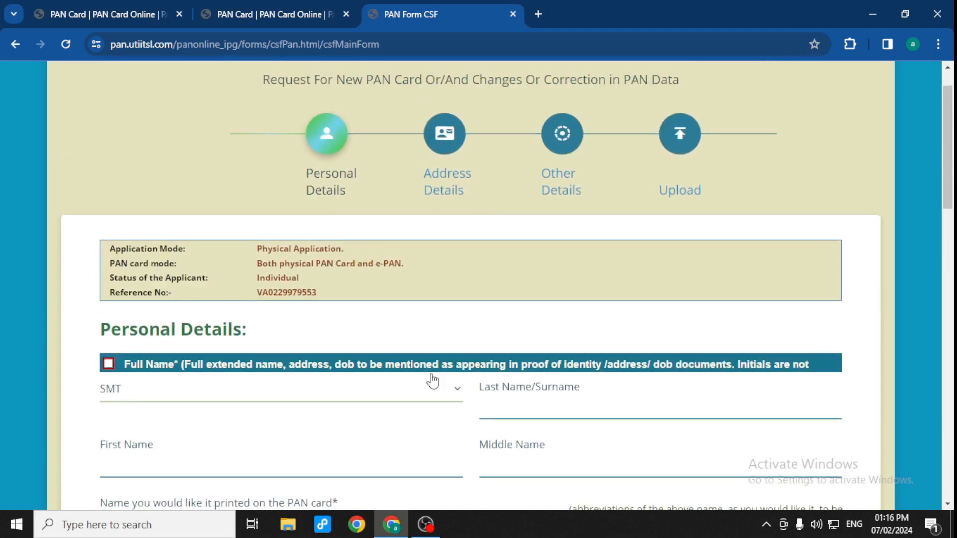